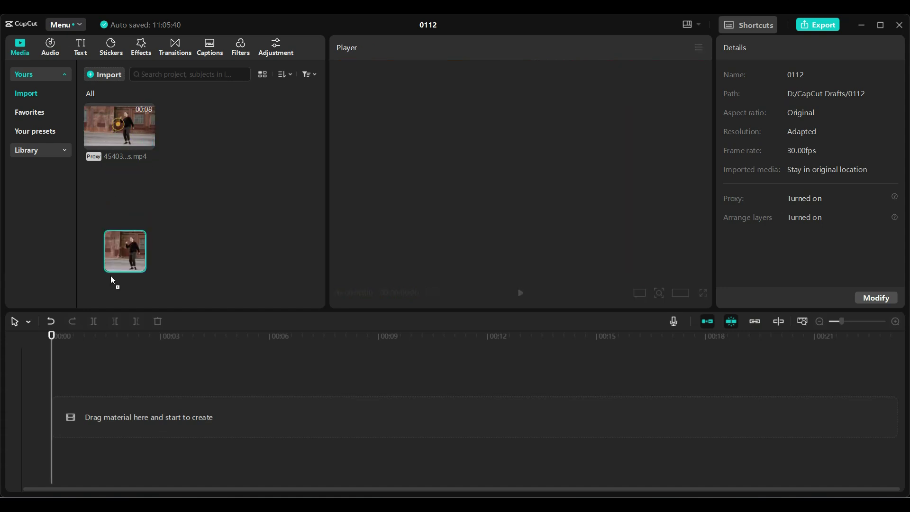
- Drop the 7-second dance clip onto the empty timeline as the first track
left_click_drag(119, 127, 110, 404)
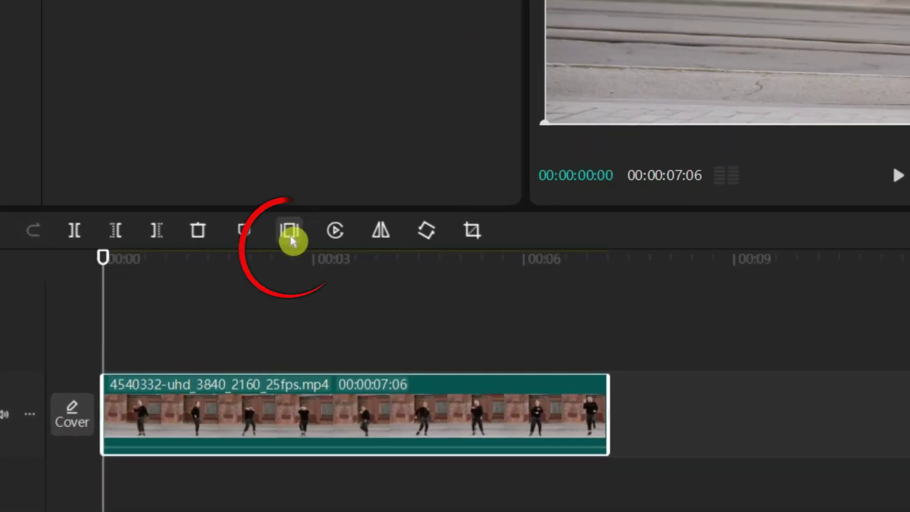
- Freeze the dance clip's first frame for 3 seconds and return the playhead to the start
left_click(289, 232)
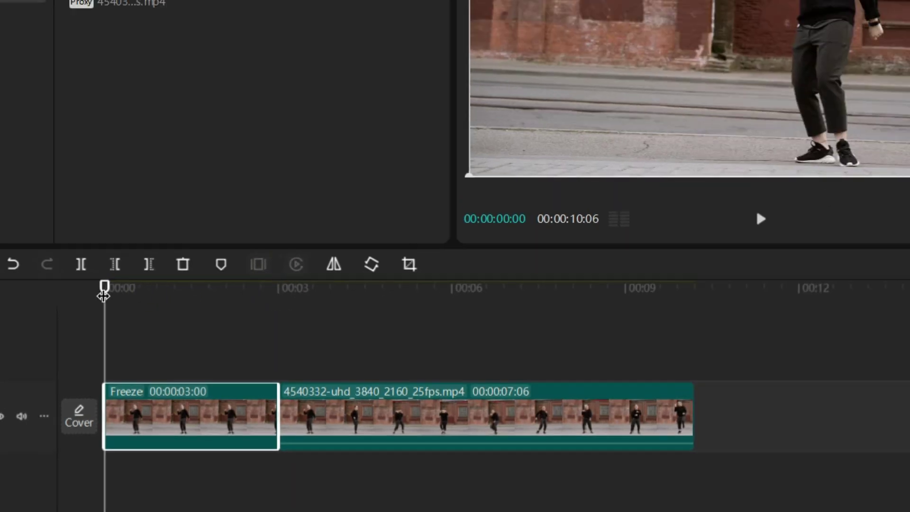
left_click(116, 339)
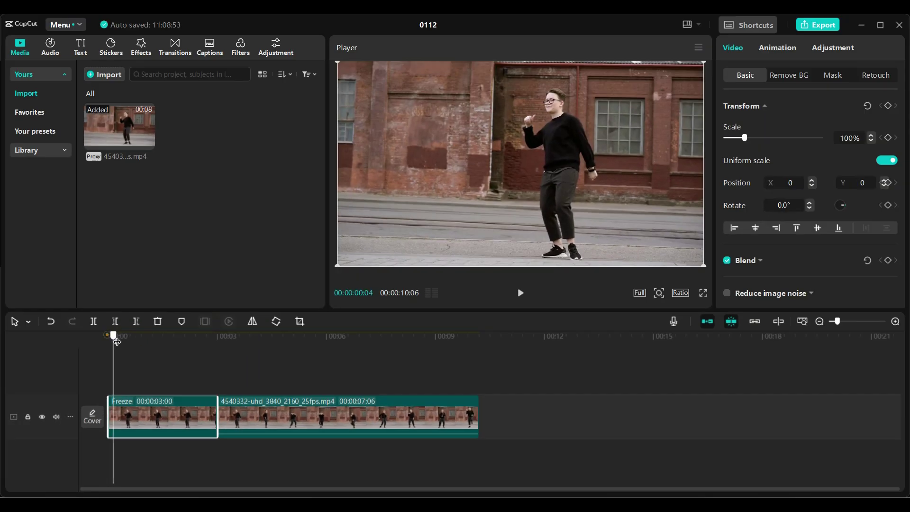
left_click(129, 349)
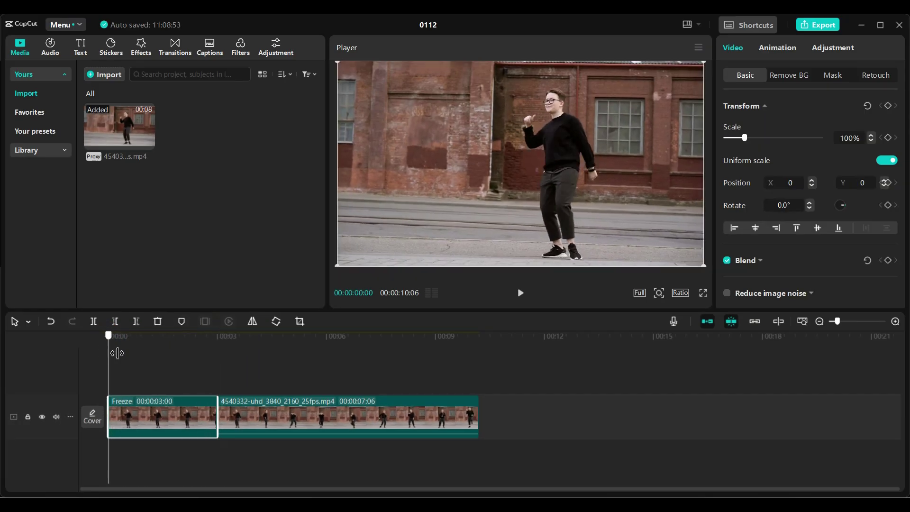
- Freeze the dance clip's last frame for 3 seconds, bringing the video to about 13 seconds
left_click(467, 418)
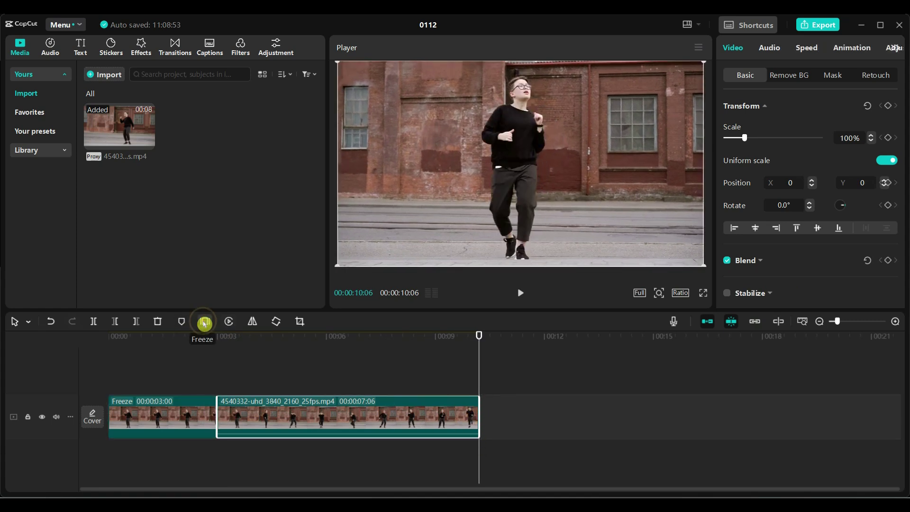
left_click(204, 323)
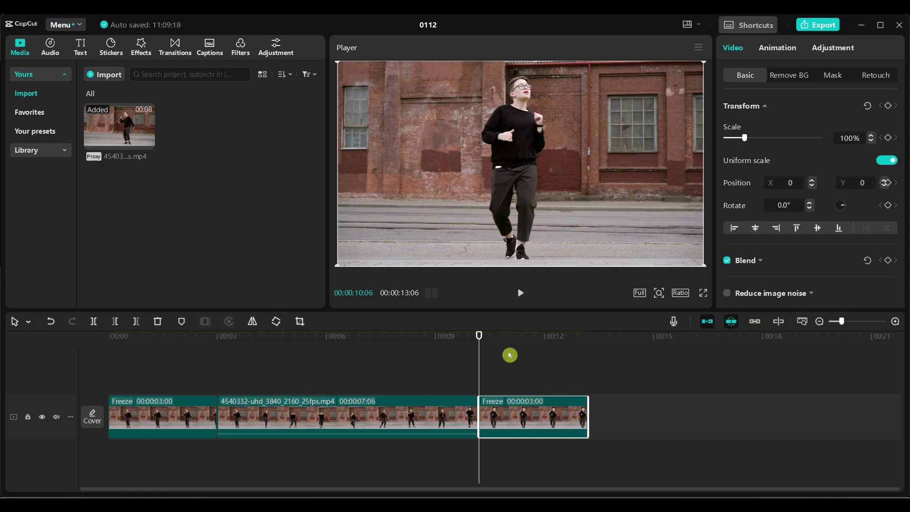
left_click(522, 293)
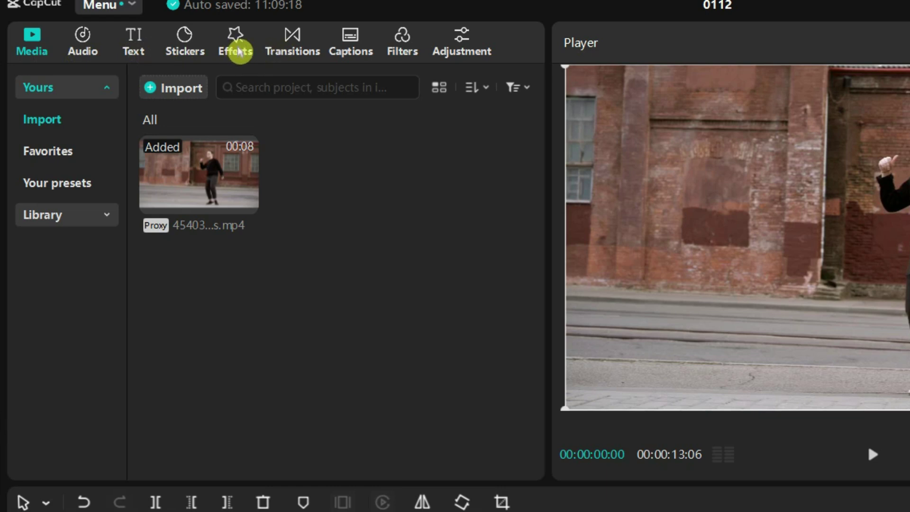
- Show the Motion category of video effects and start placing a Particles Dissipate effect
left_click(238, 52)
mouse_move(183, 178)
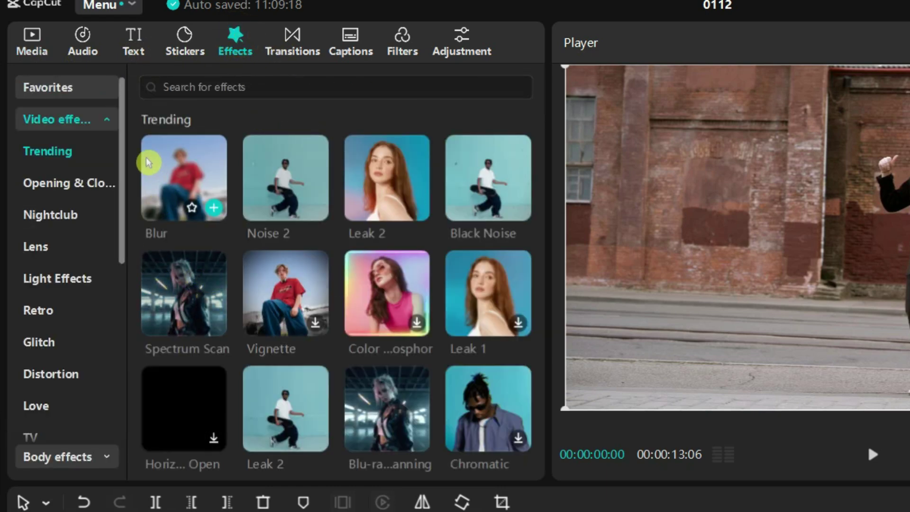
mouse_move(125, 181)
left_mouse_down()
mouse_move(122, 386)
mouse_move(125, 269)
mouse_move(125, 282)
left_mouse_up()
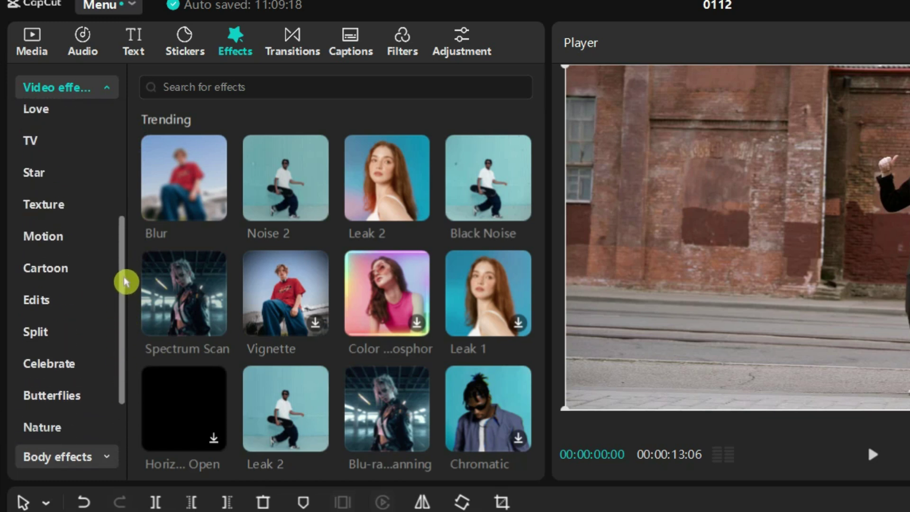
left_click(43, 238)
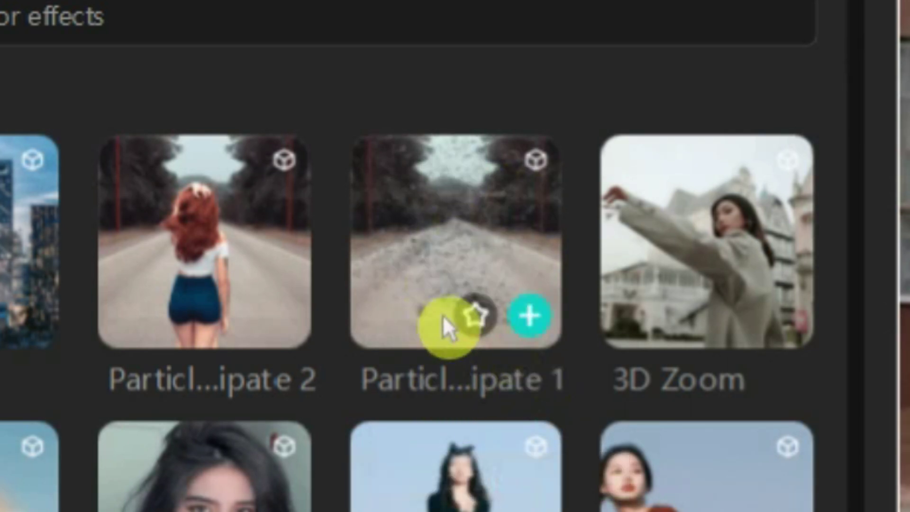
mouse_move(237, 216)
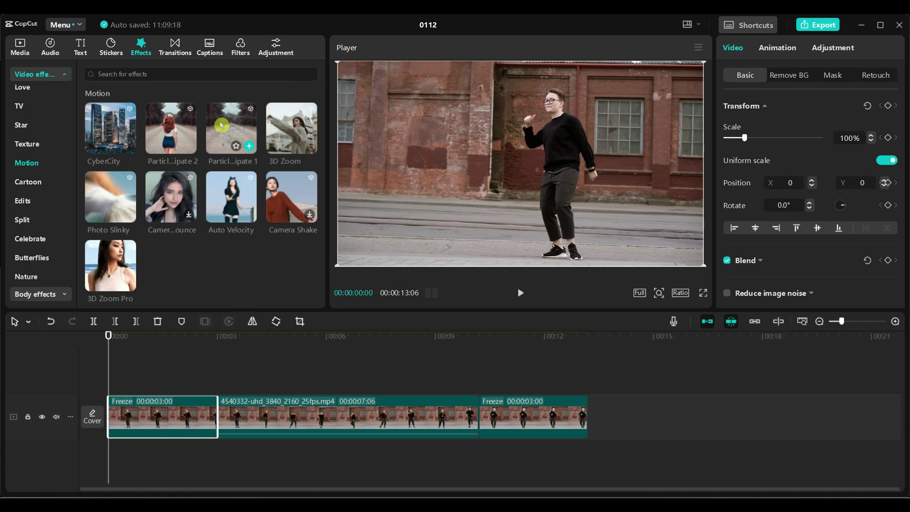
mouse_move(171, 132)
left_mouse_down()
mouse_move(111, 375)
mouse_move(118, 383)
left_mouse_up()
- Put Particles Dissipate 1 on the opening freeze frame and preview the dancer dissolving
left_click_drag(219, 135, 146, 416)
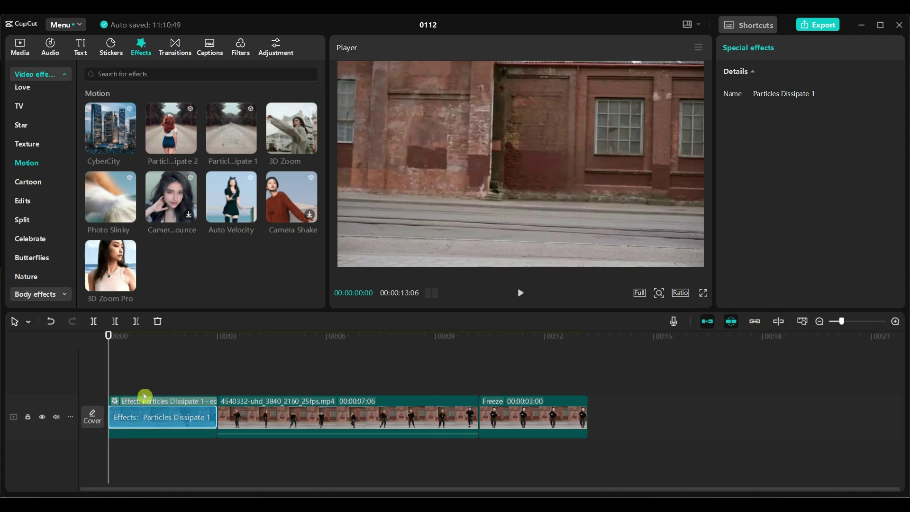
left_click(523, 297)
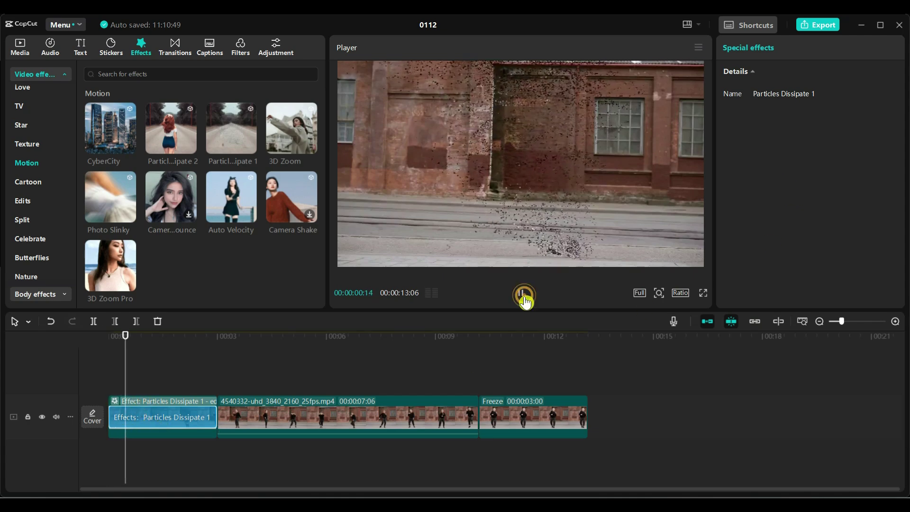
left_click(523, 298)
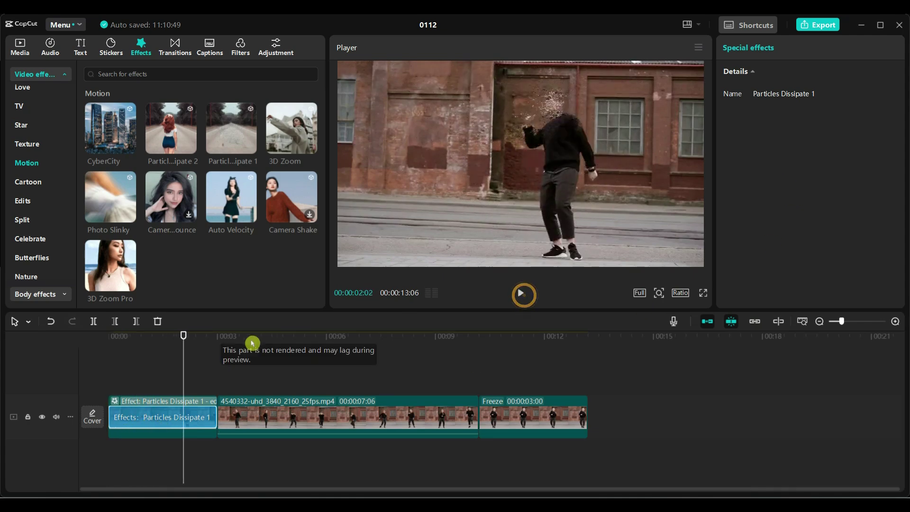
mouse_move(113, 351)
left_mouse_down()
mouse_move(197, 391)
mouse_move(102, 389)
mouse_move(175, 431)
left_mouse_up()
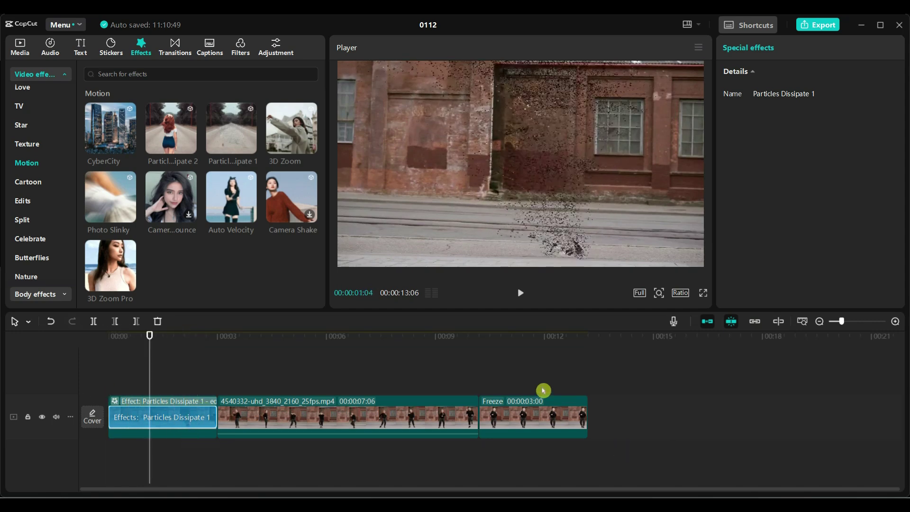
- Put Particles Dissipate 2 on the closing freeze frame and review playback from the start
left_click(526, 412)
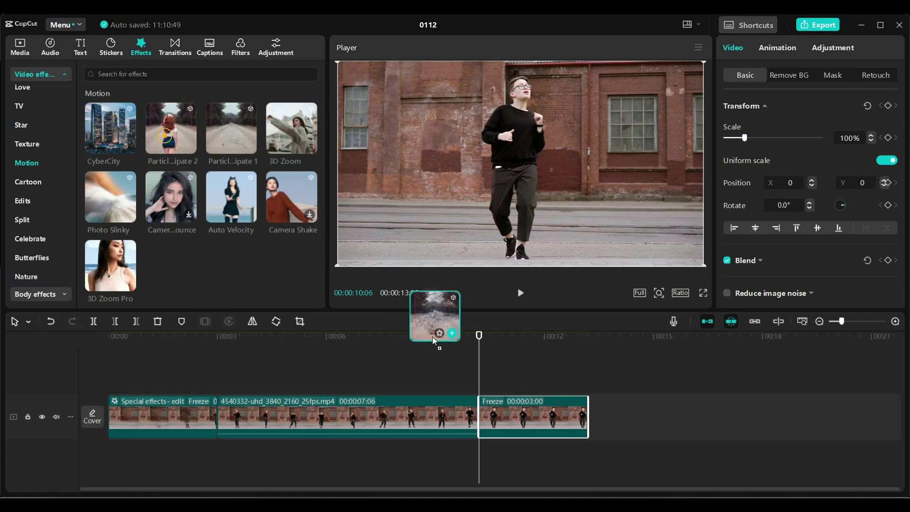
left_click_drag(166, 138, 504, 423)
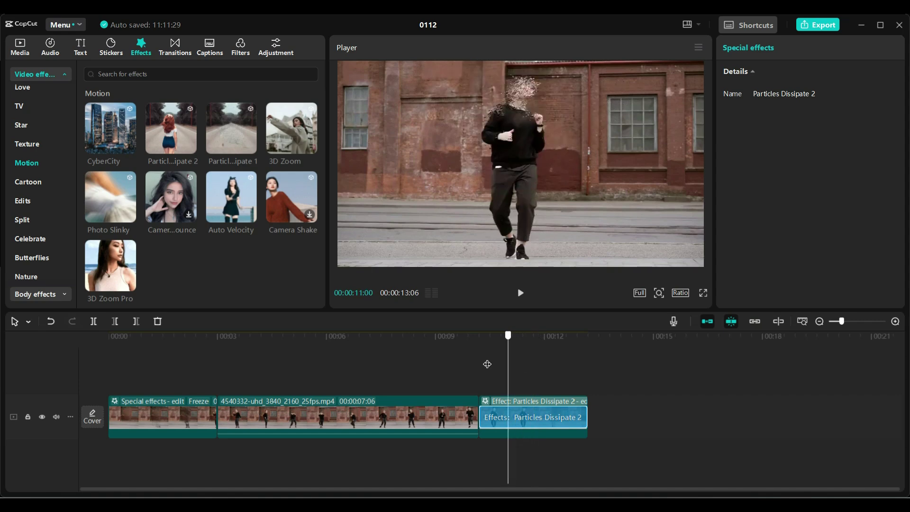
left_click_drag(487, 344, 108, 348)
left_click(524, 300)
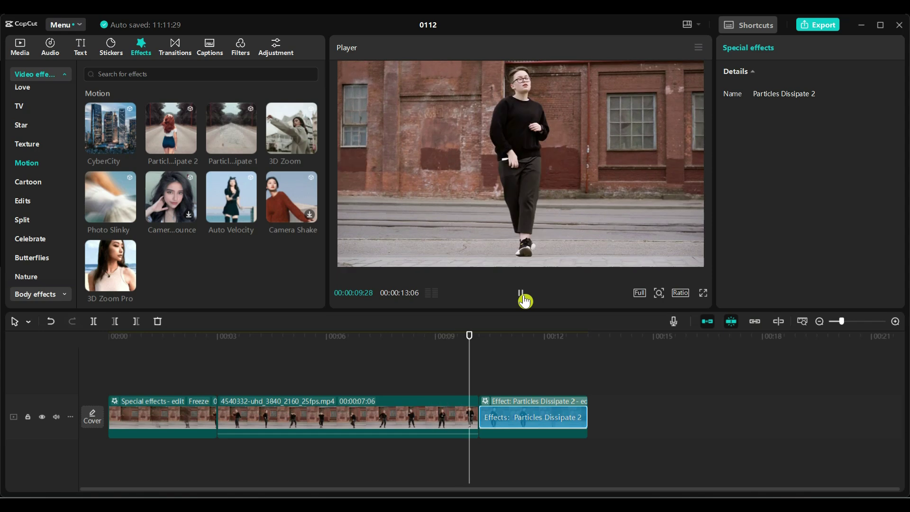
left_click_drag(135, 458, 200, 489)
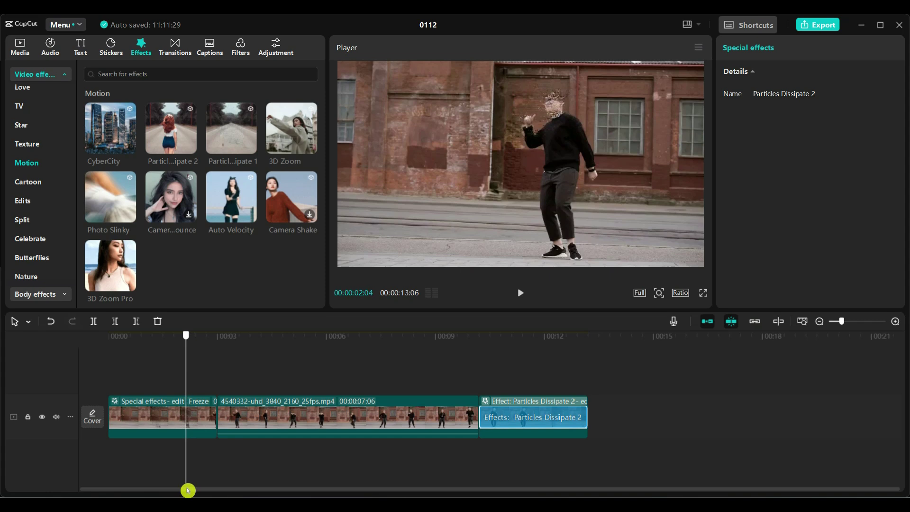
- Split the opening freeze clip at the playhead around 00:00:02:05
left_click(202, 419)
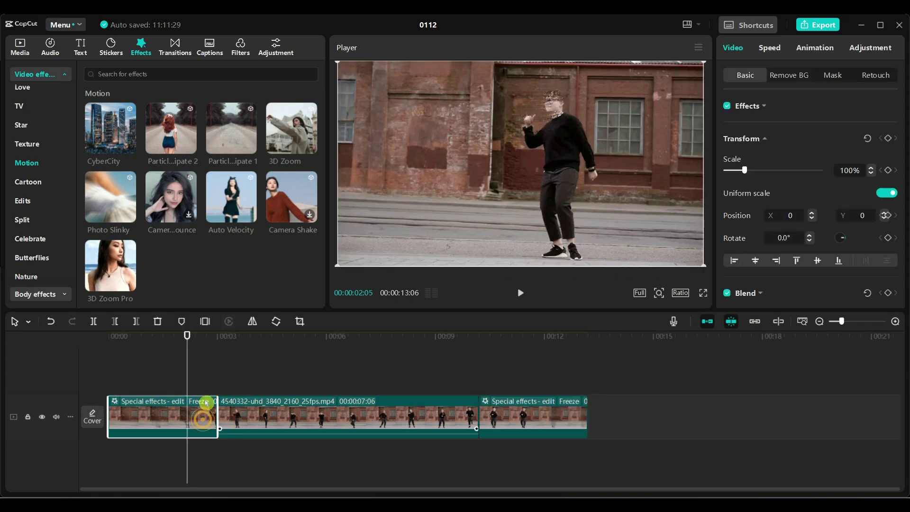
left_click(93, 323)
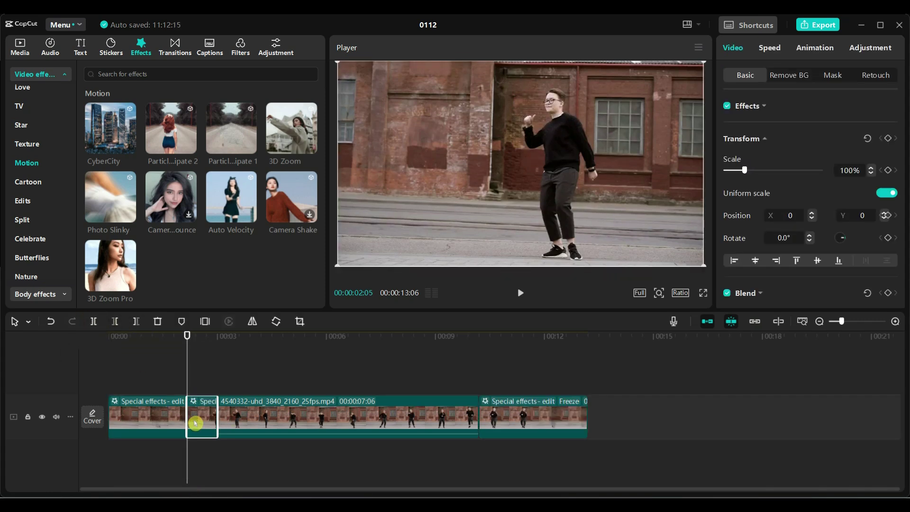
- Delete the leftover split piece, shortening the video to 12:11, and view it full screen
key("Delete")
left_click(703, 293)
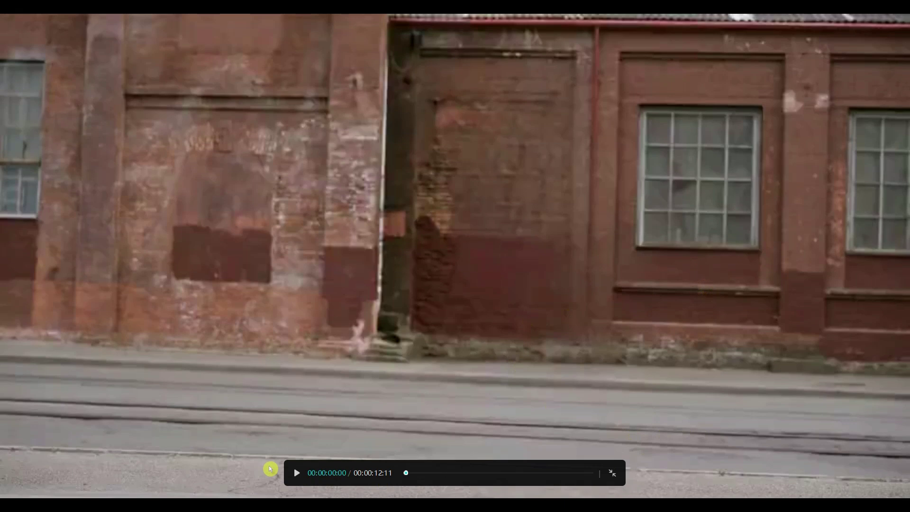